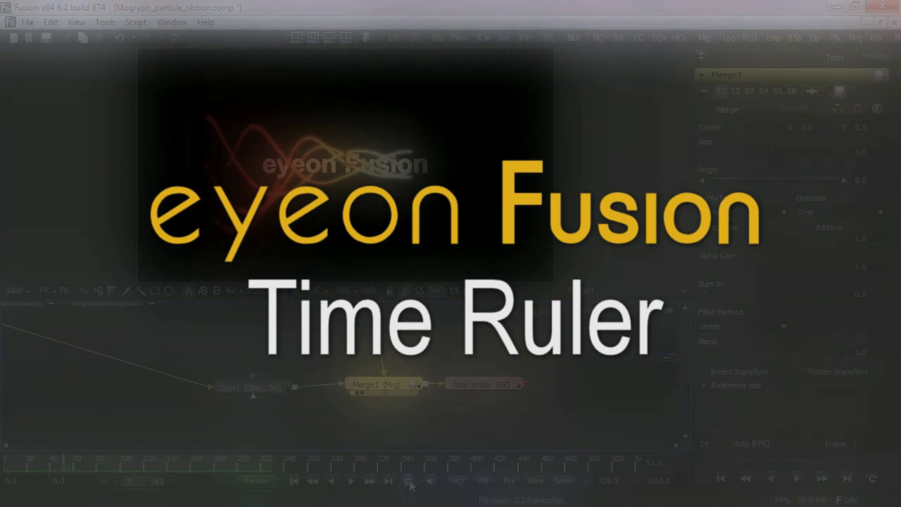
# Step: On the Mograph_particle_ribbon comp at frame 39, bring up the step-forward button's list of frame step sizes
pyautogui.rightClick(371, 484)
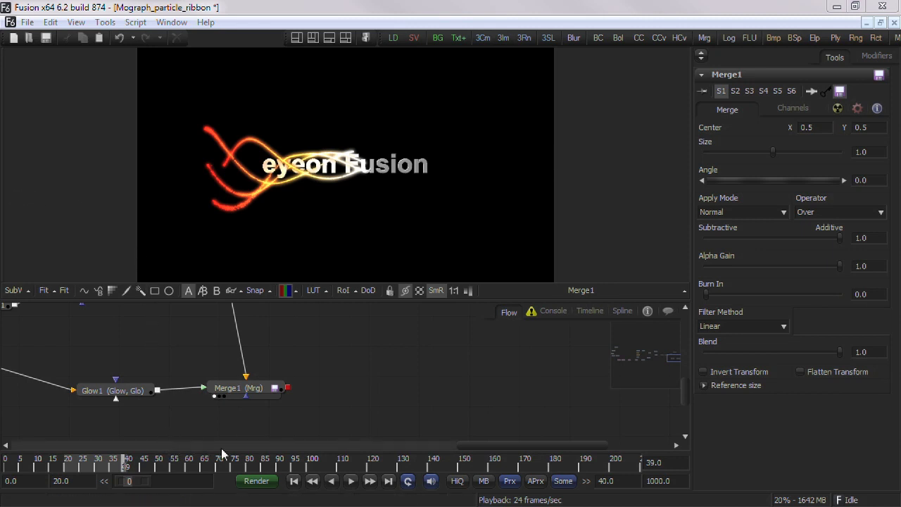
# Step: Scrub the Time Ruler through frames 54, 78, 58 and 35, ending on frame 45
pyautogui.click(169, 463)
pyautogui.moveTo(169, 468); pyautogui.dragTo(189, 468)
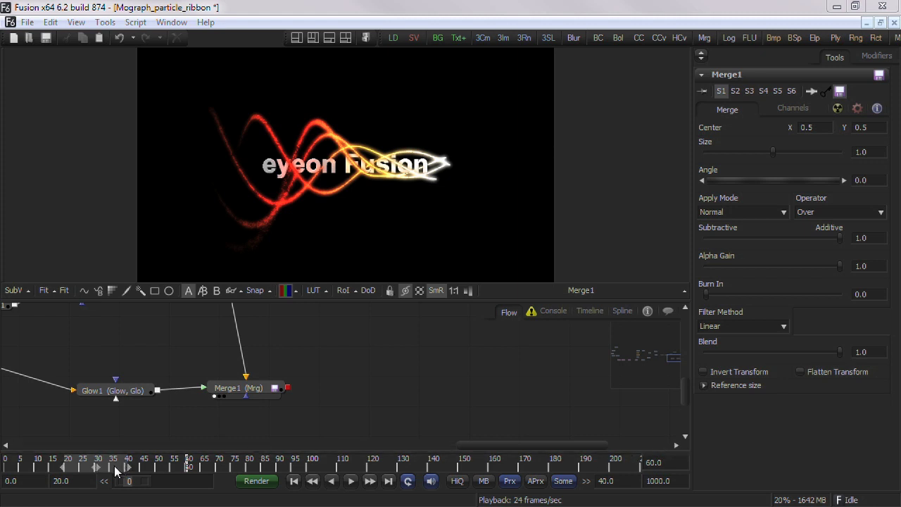
pyautogui.click(147, 466)
pyautogui.click(181, 466)
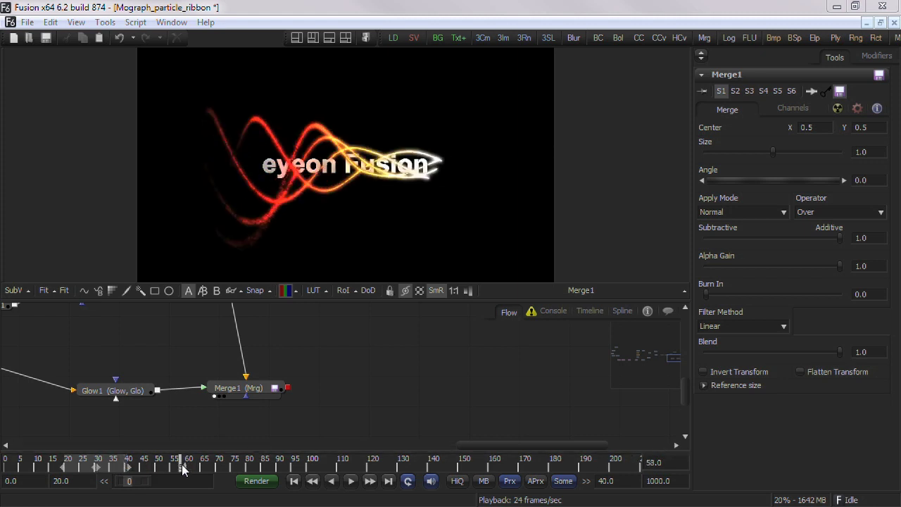
pyautogui.click(172, 466)
pyautogui.click(148, 467)
pyautogui.click(113, 467)
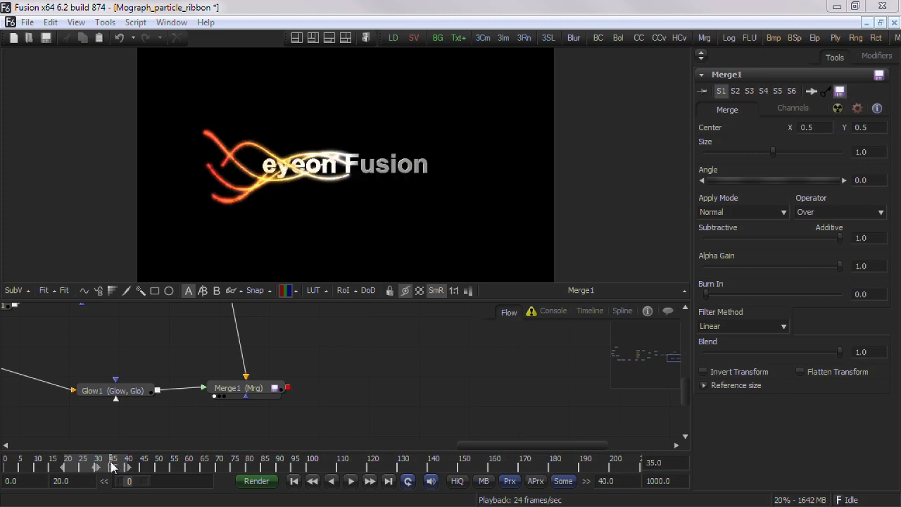
pyautogui.click(144, 466)
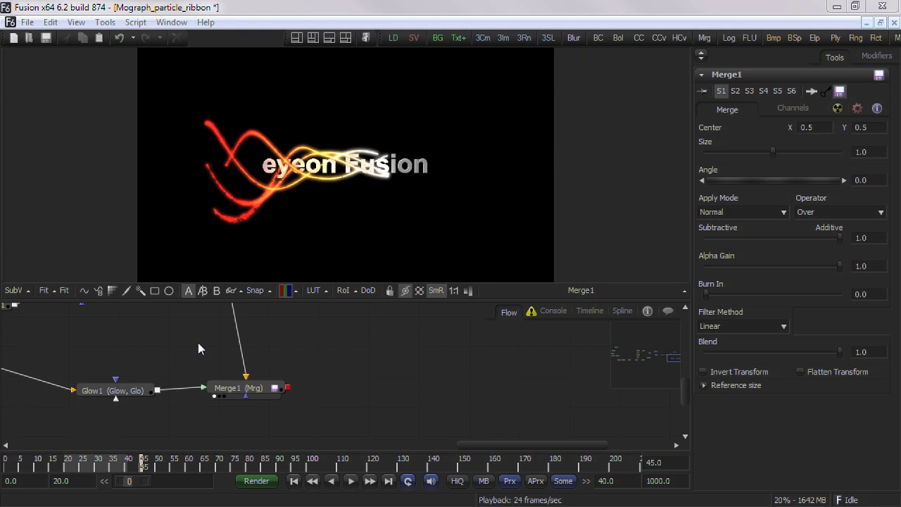
# Step: Switch the time code format to SMPTE
pyautogui.click(76, 22)
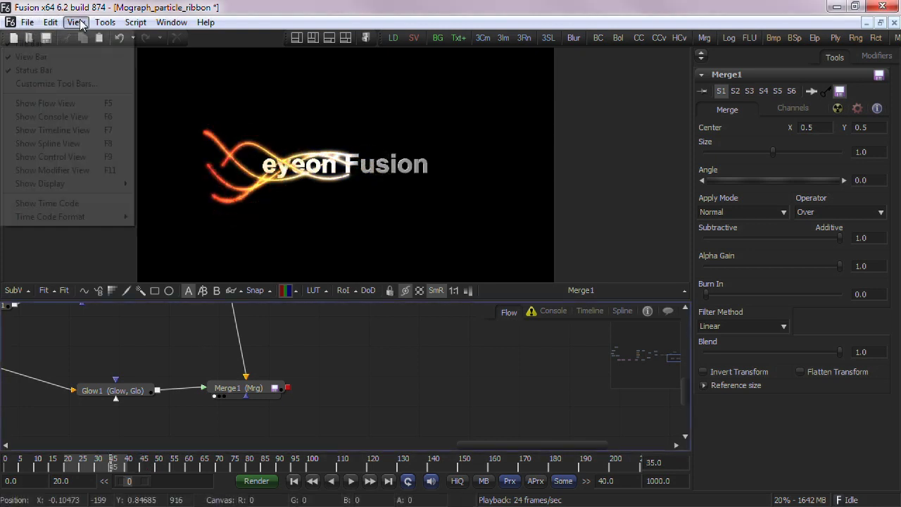
pyautogui.moveTo(65, 217)
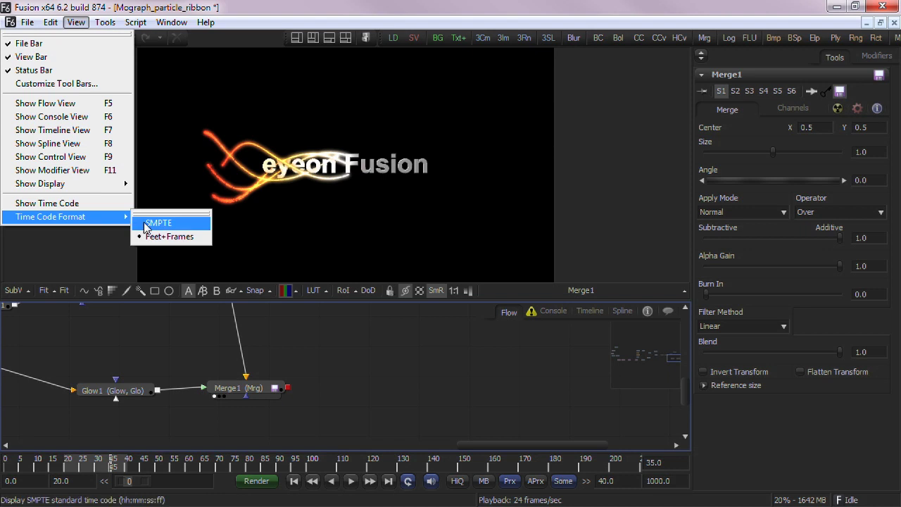
pyautogui.click(152, 219)
# Step: Make Merge1 the active tool, scrub to a later frame, and toggle HiQ on then off
pyautogui.click(259, 391)
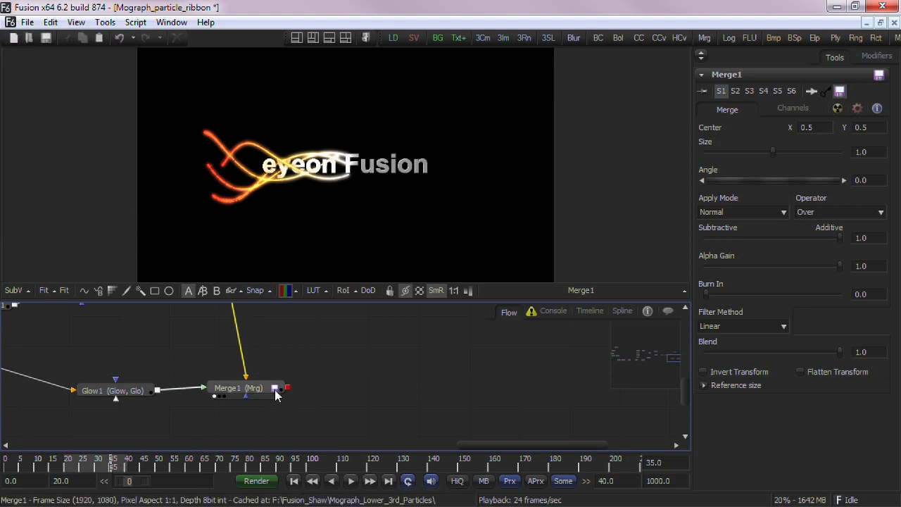
pyautogui.moveTo(134, 464)
pyautogui.mouseDown()
pyautogui.moveTo(154, 465)
pyautogui.moveTo(119, 466)
pyautogui.mouseUp()
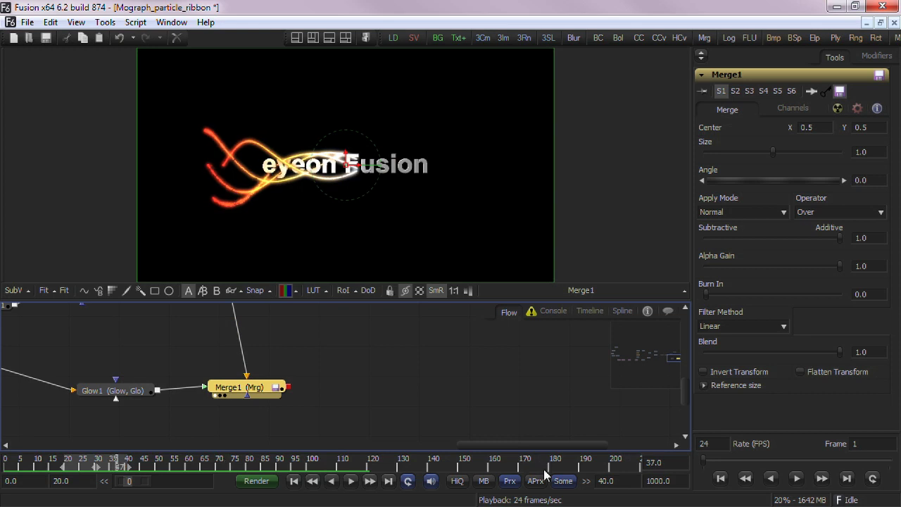
pyautogui.click(463, 481)
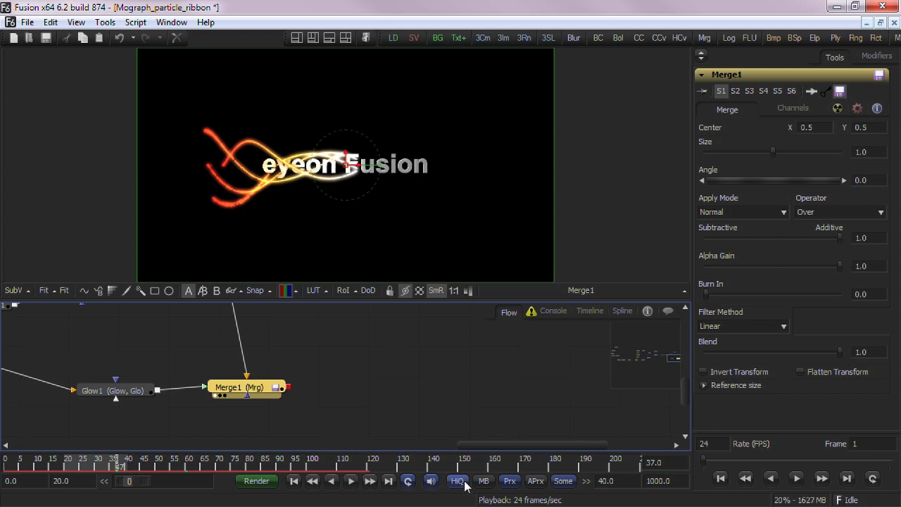
pyautogui.click(461, 482)
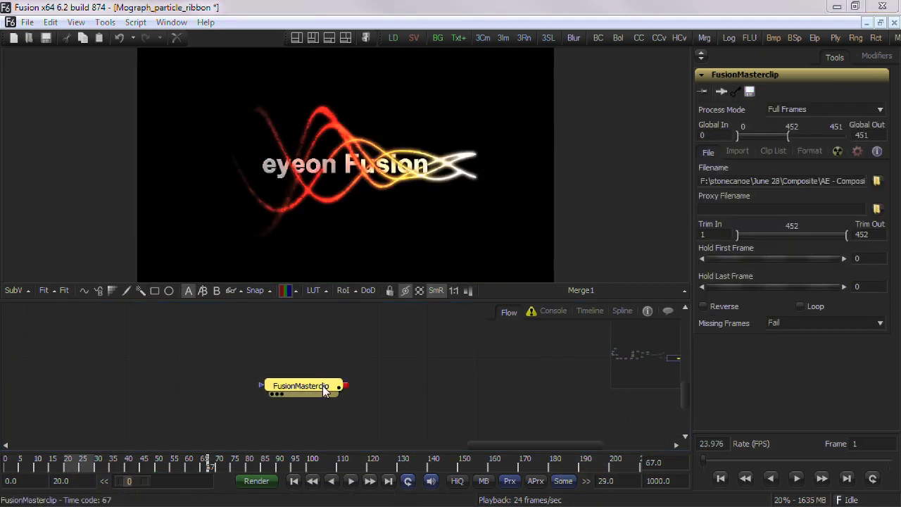
# Step: Move the FusionMasterclip node down-left, then pan the Time Ruler right and back left
pyautogui.moveTo(325, 392); pyautogui.dragTo(224, 456)
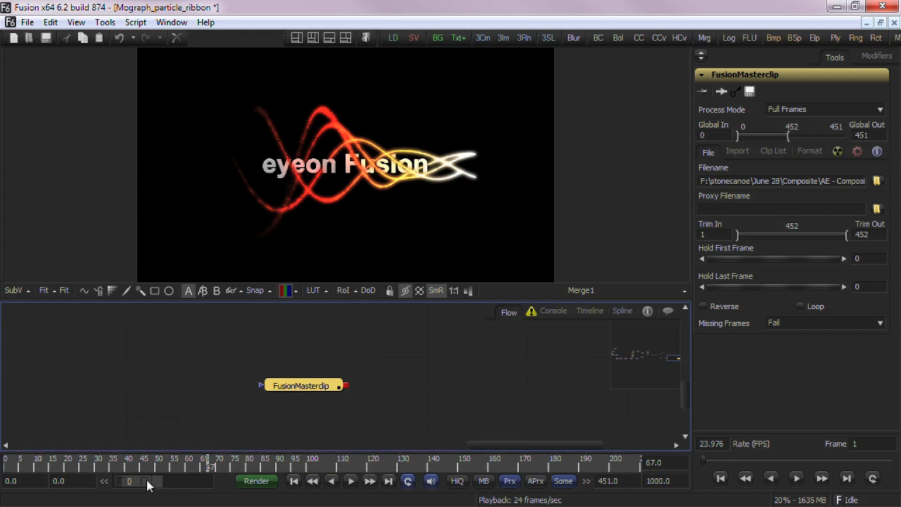
pyautogui.moveTo(150, 484); pyautogui.dragTo(194, 483)
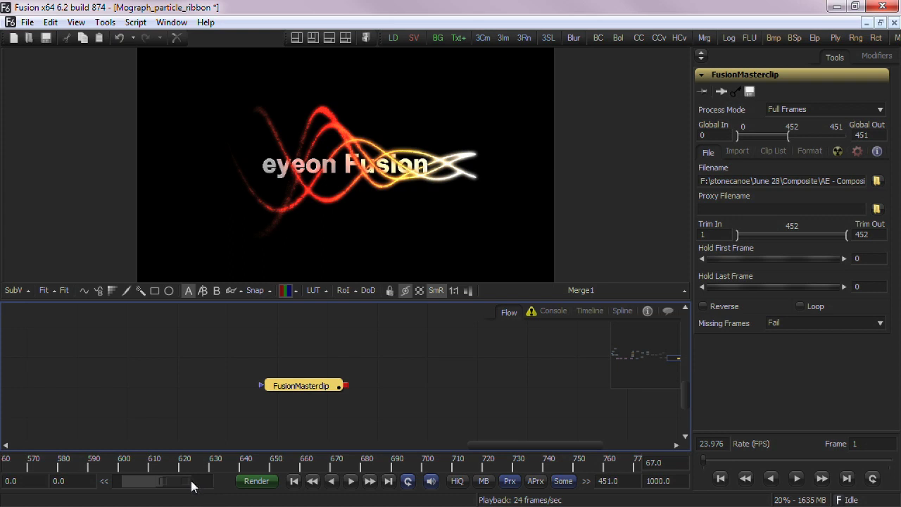
pyautogui.moveTo(190, 485)
pyautogui.mouseDown()
pyautogui.moveTo(161, 488)
pyautogui.moveTo(176, 489)
pyautogui.mouseUp()
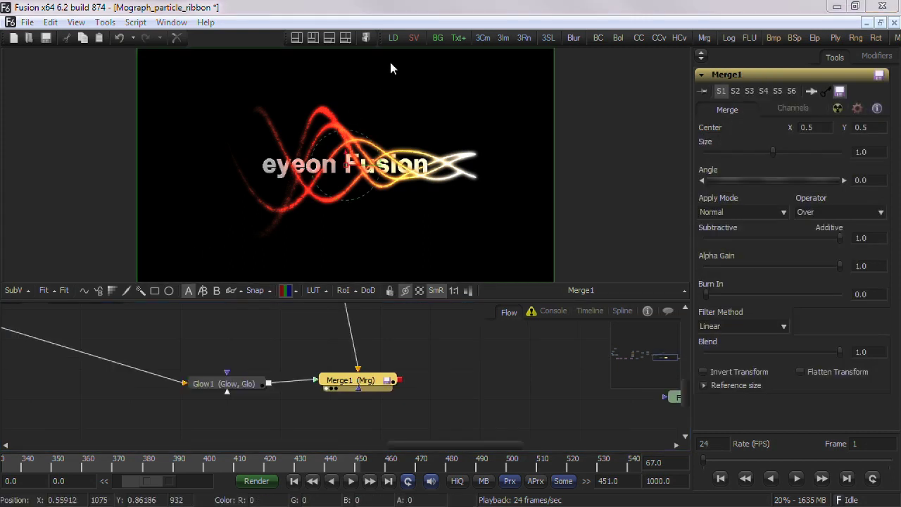
# Step: Go to the first frame, then jump to frame 146 and back to frame 51
pyautogui.click(294, 481)
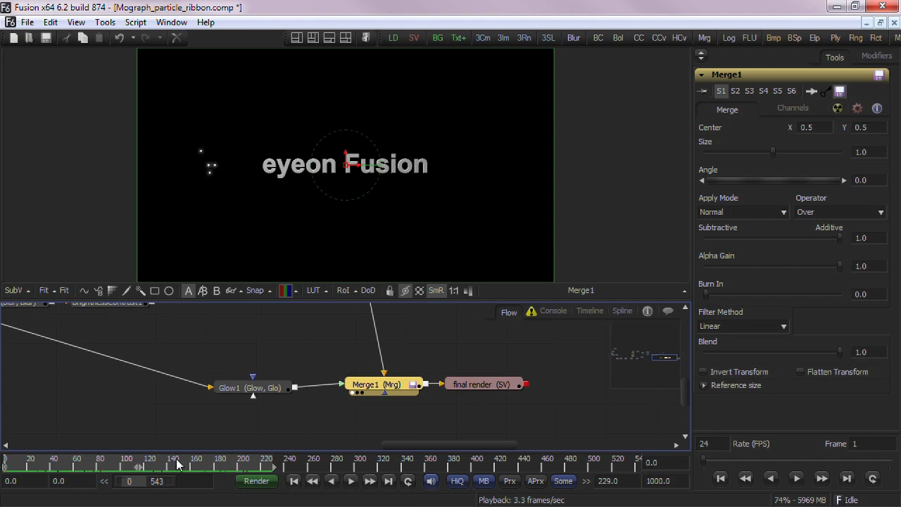
pyautogui.click(175, 459)
pyautogui.click(62, 460)
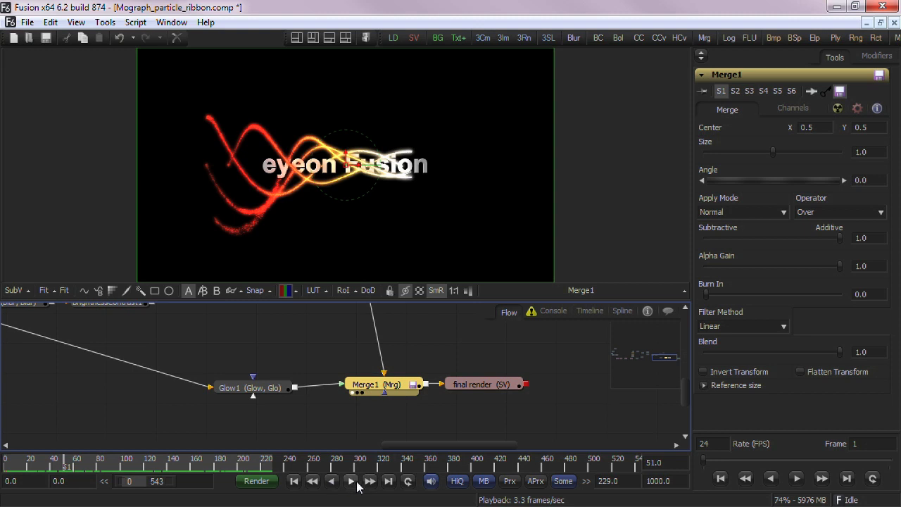
# Step: Toggle looping to ping-pong and back, then set the step size to 0.5 frames
pyautogui.click(409, 481)
pyautogui.click(408, 482)
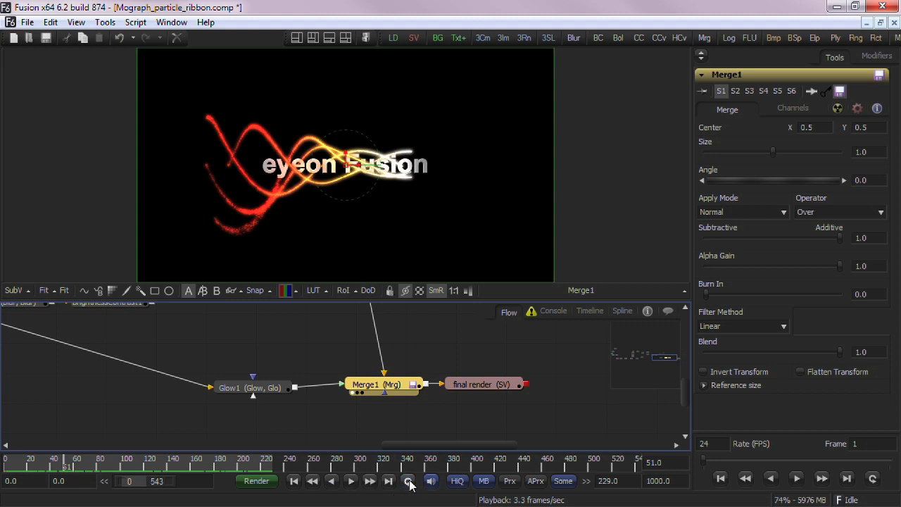
pyautogui.rightClick(370, 481)
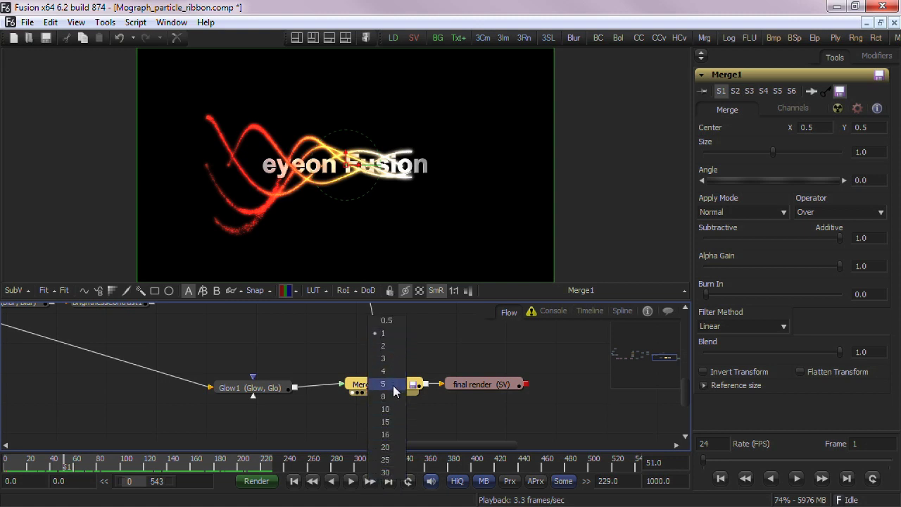
pyautogui.click(403, 319)
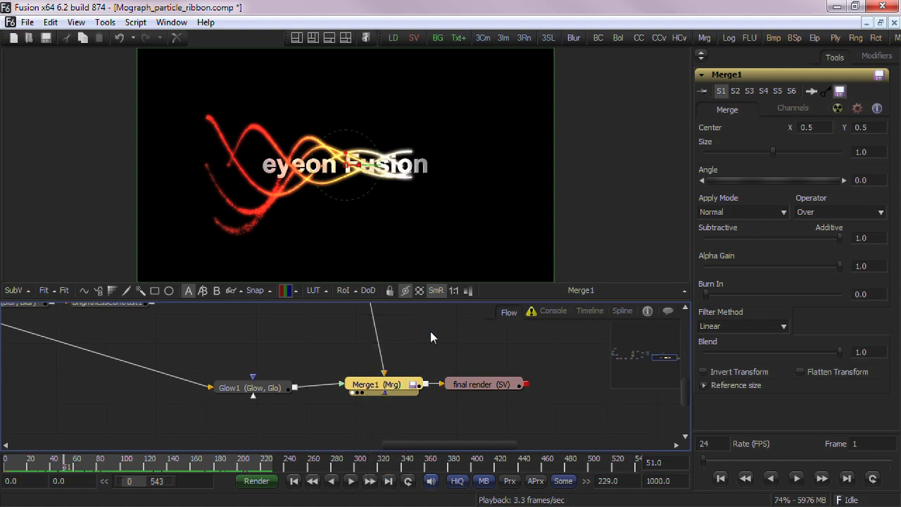
# Step: Load eyeon Masterclass 104.wav from the audio options as the comp's soundtrack
pyautogui.rightClick(434, 482)
pyautogui.click(440, 458)
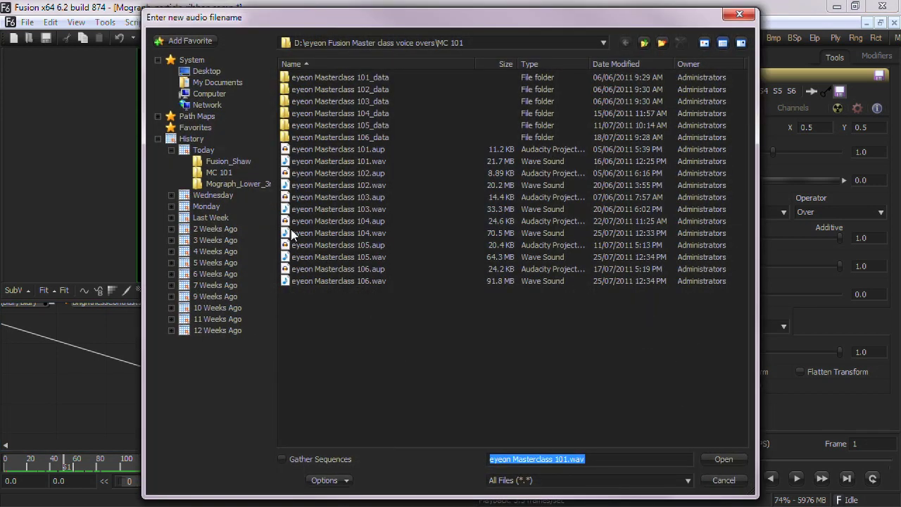
pyautogui.click(290, 231)
pyautogui.click(723, 457)
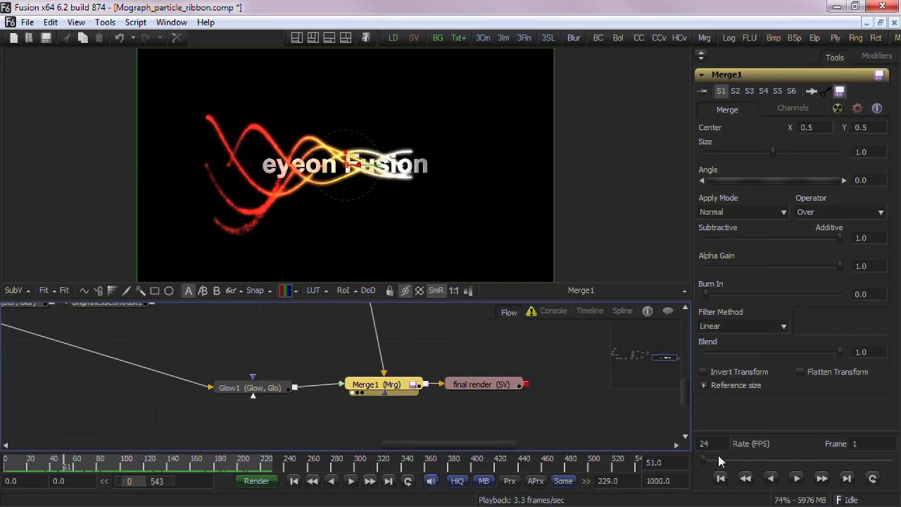
# Step: Try HiQ on and off, enable motion blur (MB), and turn on proxy mode (Prx)
pyautogui.click(456, 481)
pyautogui.click(466, 484)
pyautogui.click(478, 484)
pyautogui.click(482, 485)
pyautogui.click(488, 484)
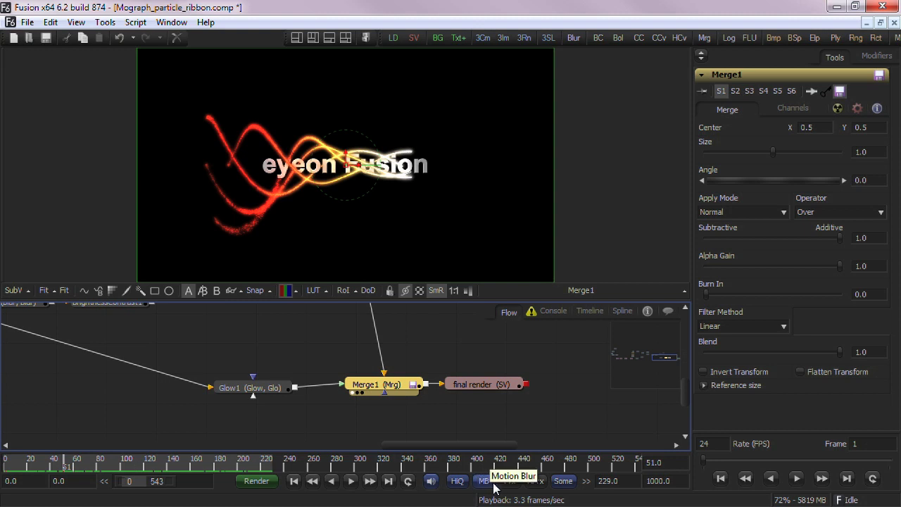
pyautogui.click(510, 482)
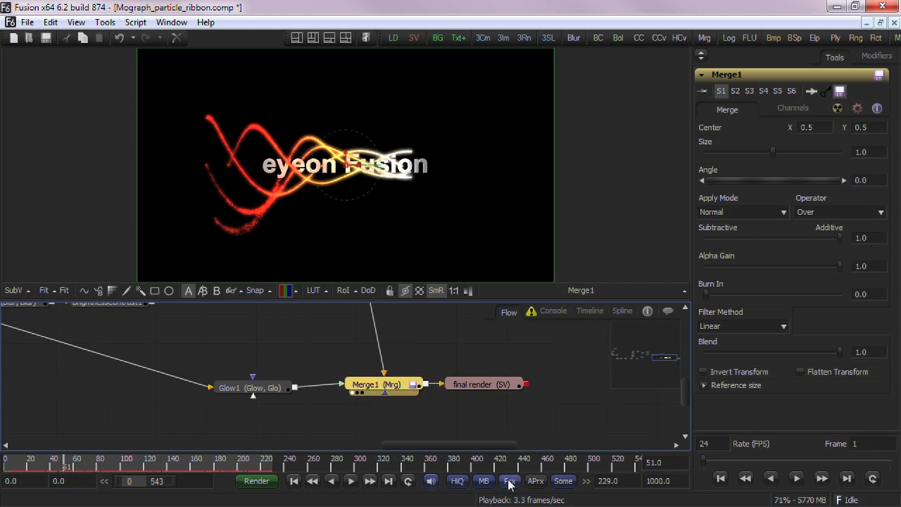
# Step: Set the proxy ratio to 3, view the auto proxy ratios, and switch tool updating to None
pyautogui.rightClick(510, 482)
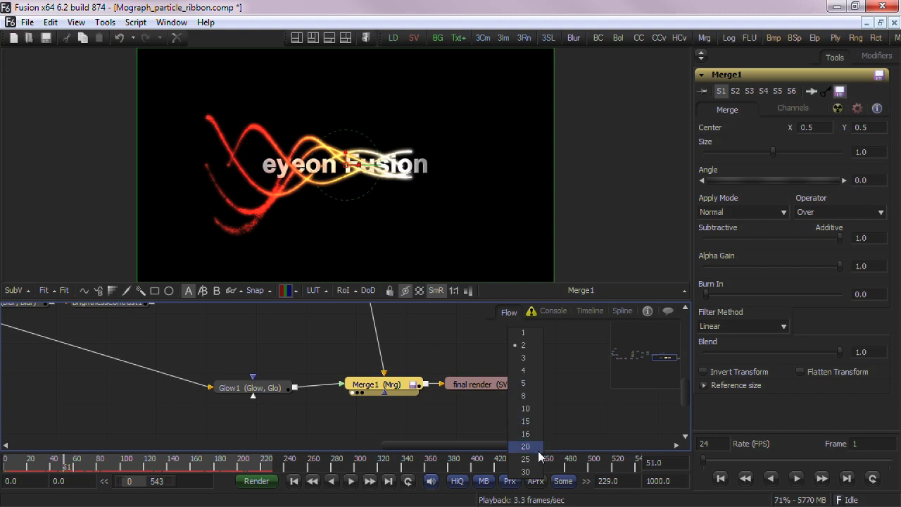
pyautogui.click(530, 360)
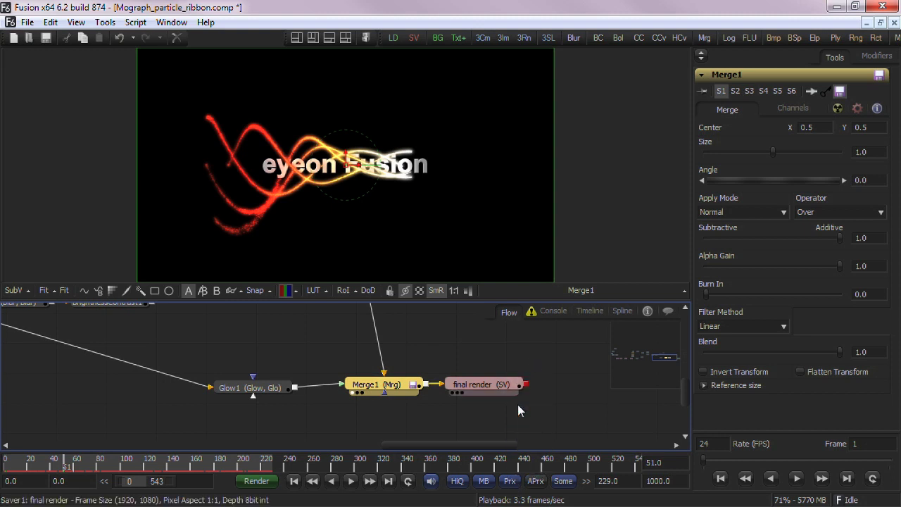
pyautogui.rightClick(535, 481)
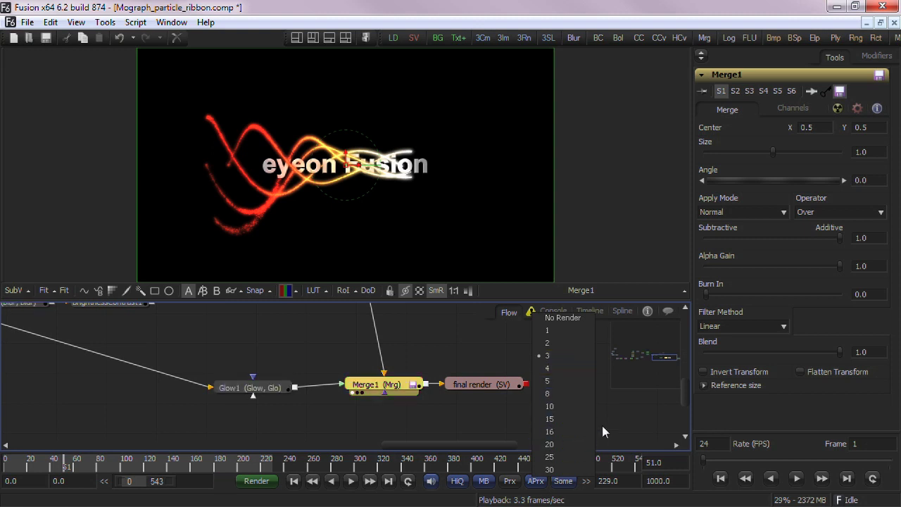
pyautogui.click(619, 417)
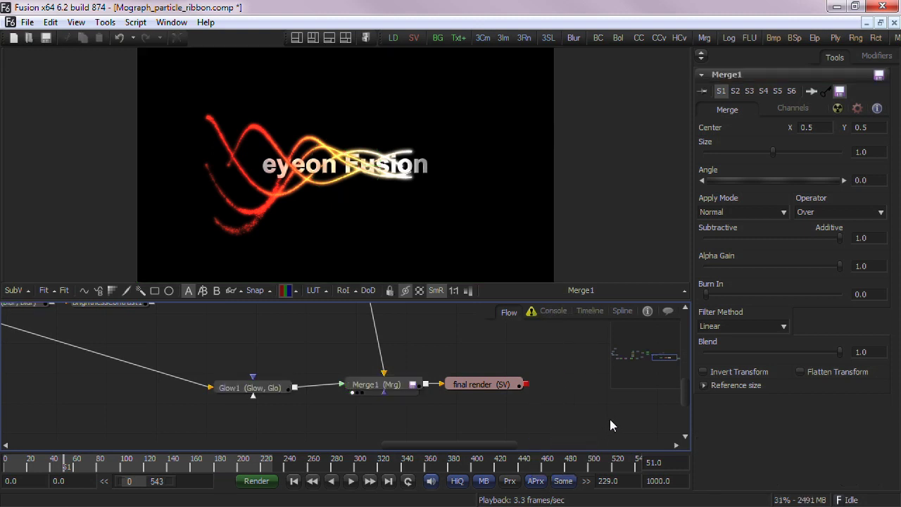
pyautogui.click(557, 485)
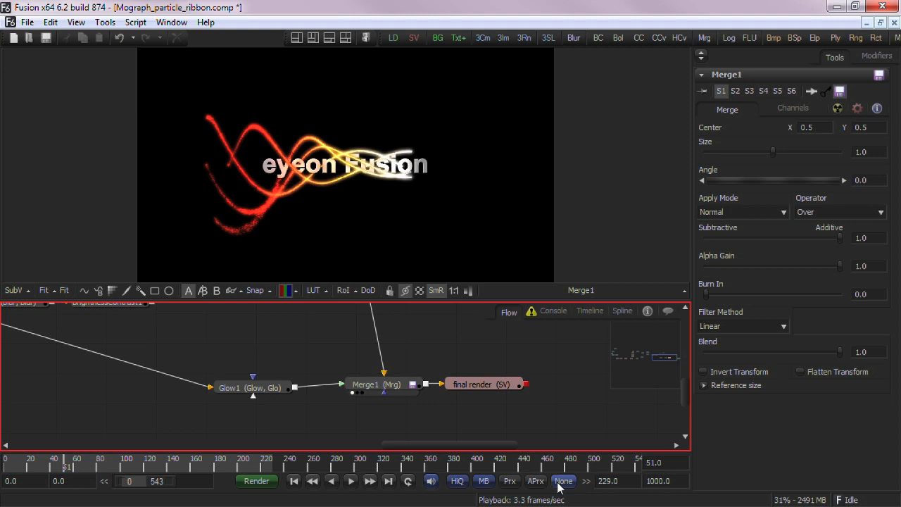
# Step: Cycle the update mode through All back to Some, keeping Some (Minimal updating)
pyautogui.click(558, 486)
pyautogui.click(560, 486)
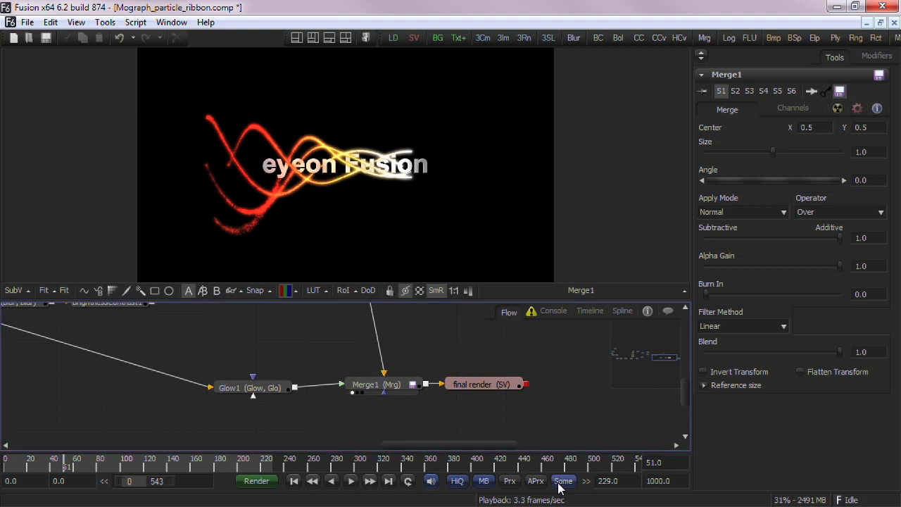
pyautogui.rightClick(558, 485)
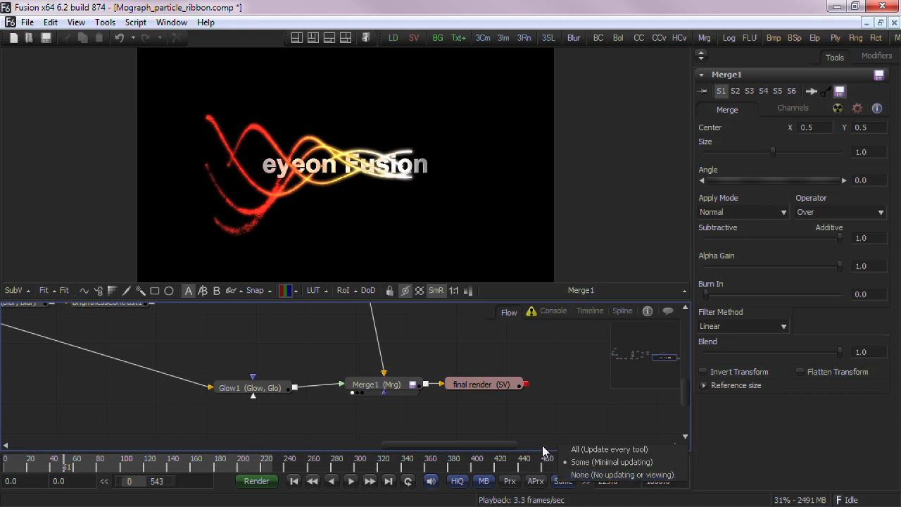
pyautogui.click(574, 463)
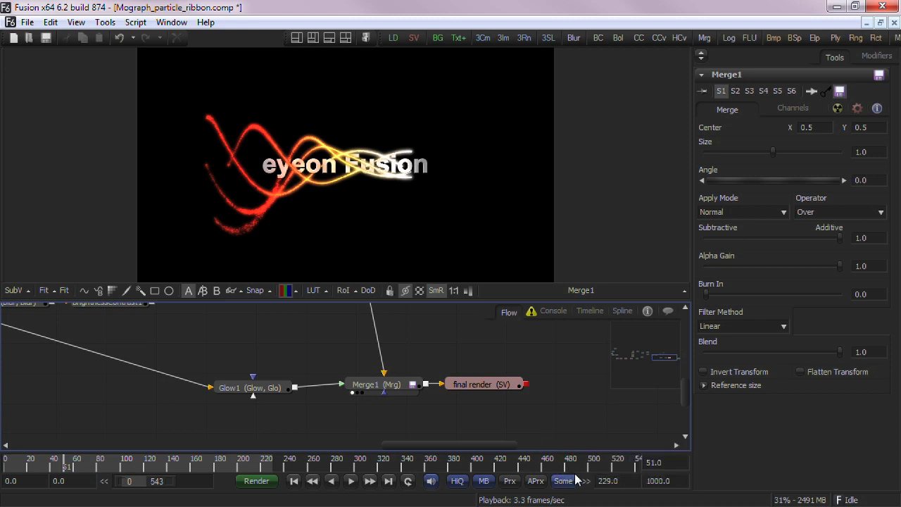
# Step: Select Glow1 to show its Gaussian filter, glow size and clipping controls, and open the memory cache options
pyautogui.click(276, 387)
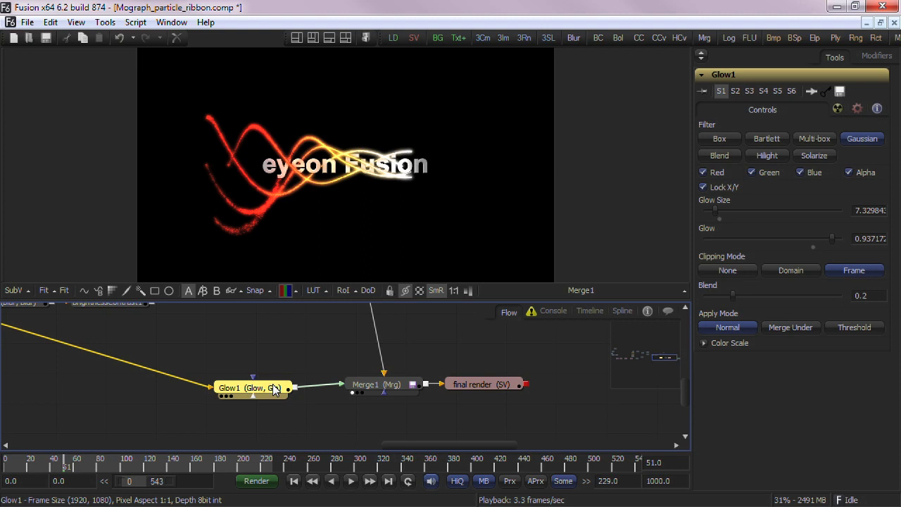
pyautogui.moveTo(274, 391)
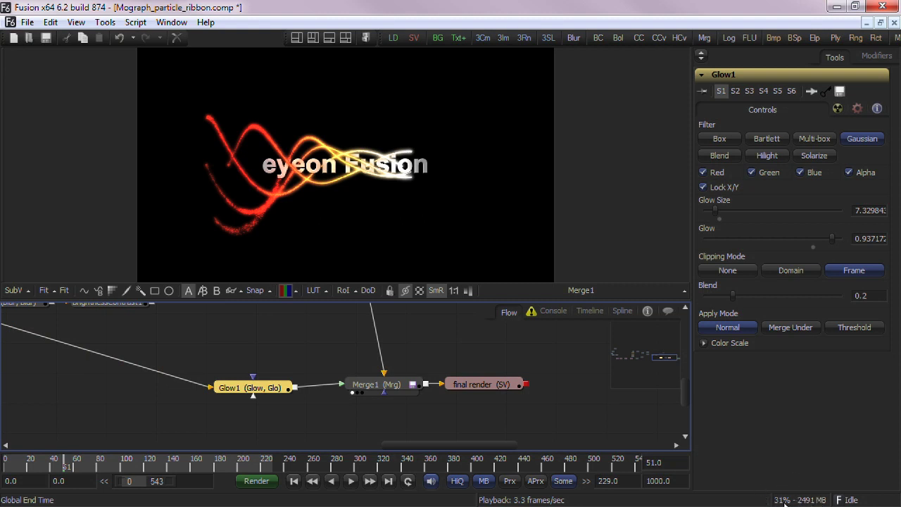
pyautogui.rightClick(783, 501)
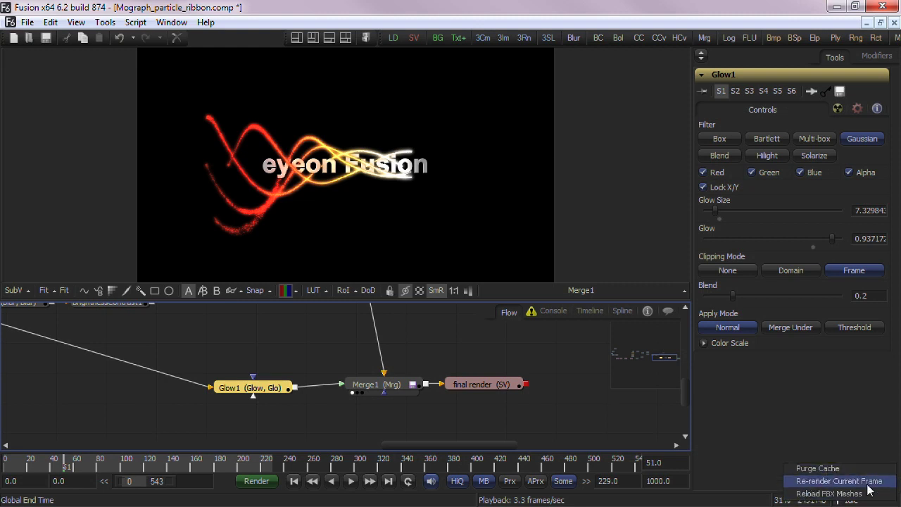
# Step: Use Purge Cache on the status-bar memory readout to clear cached frames, then dismiss the menu
pyautogui.click(844, 467)
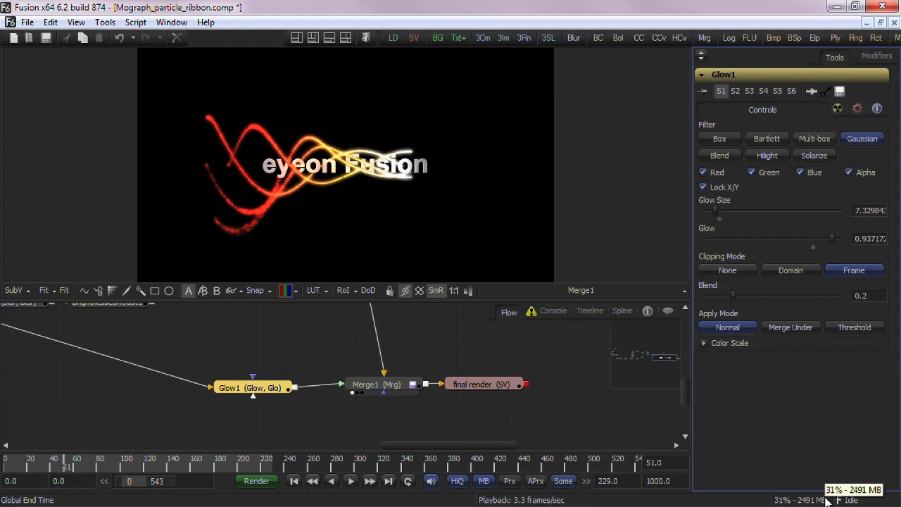
pyautogui.rightClick(826, 500)
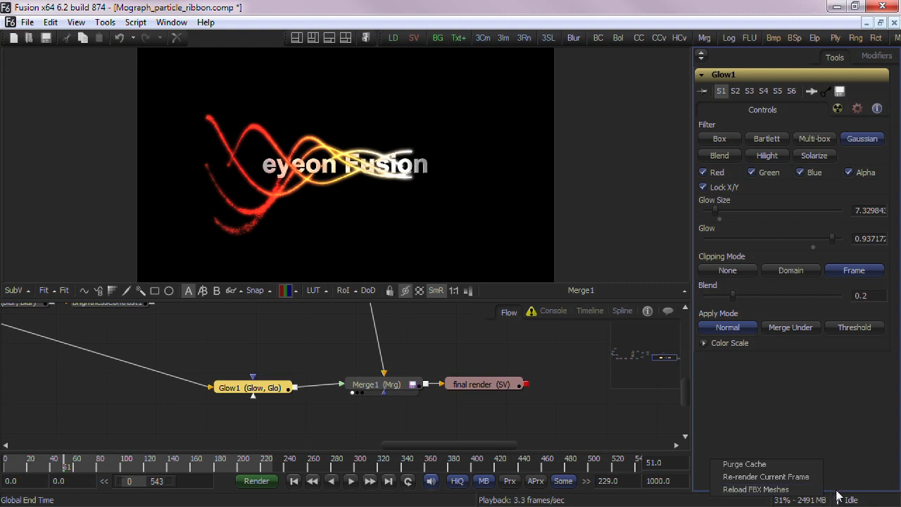
pyautogui.click(839, 491)
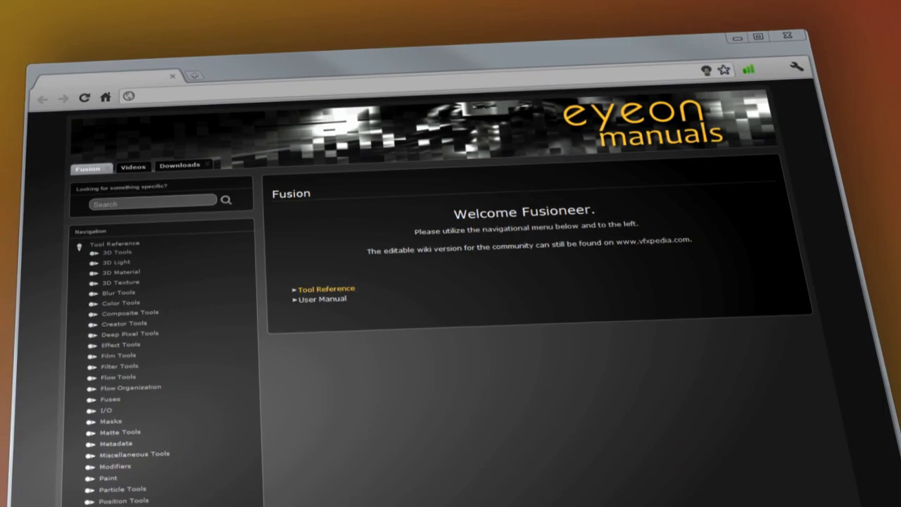